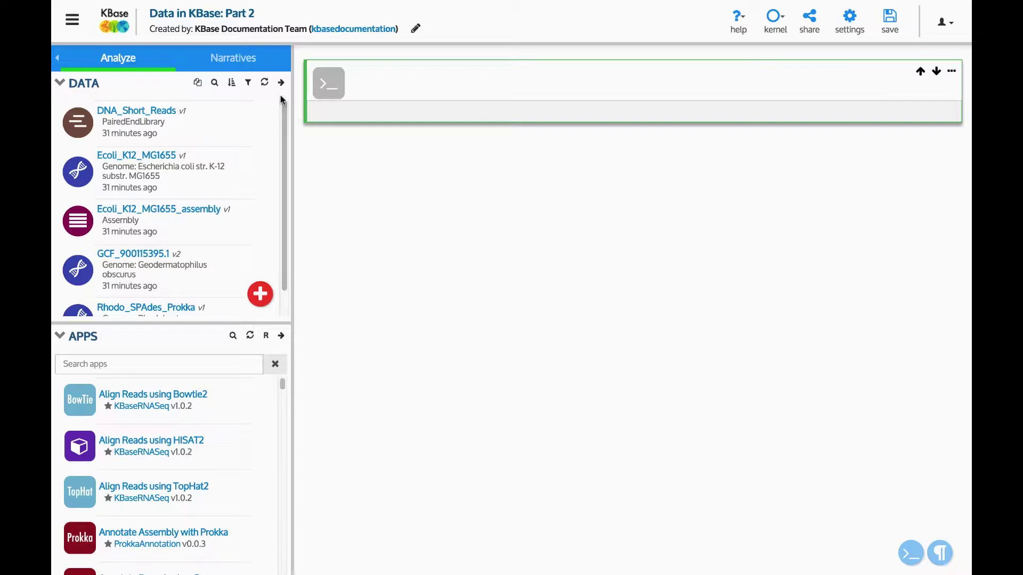
Search the narrative's data for 'Ecol', then clear the search to show all data
left_click(216, 88)
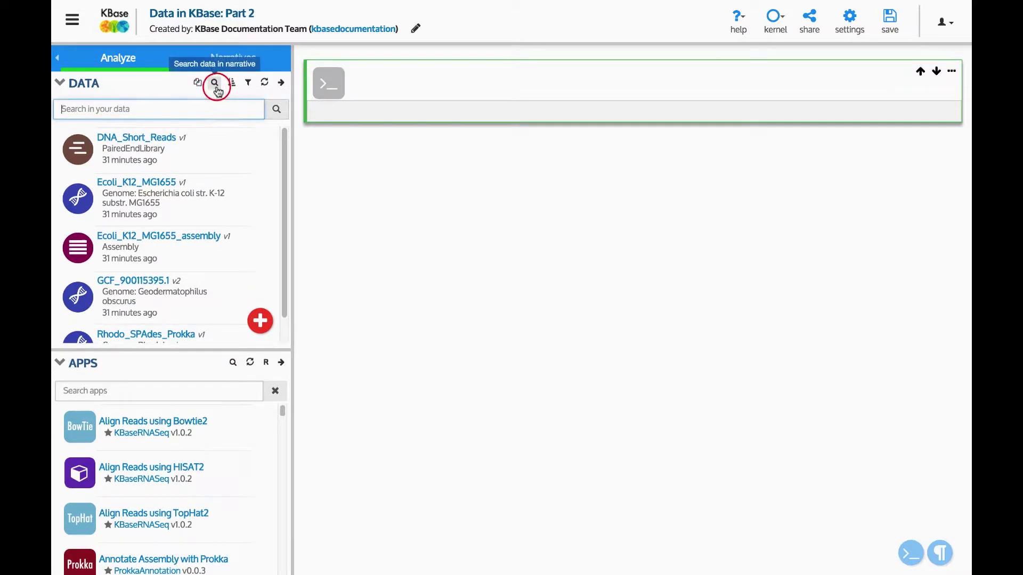
left_click(117, 110)
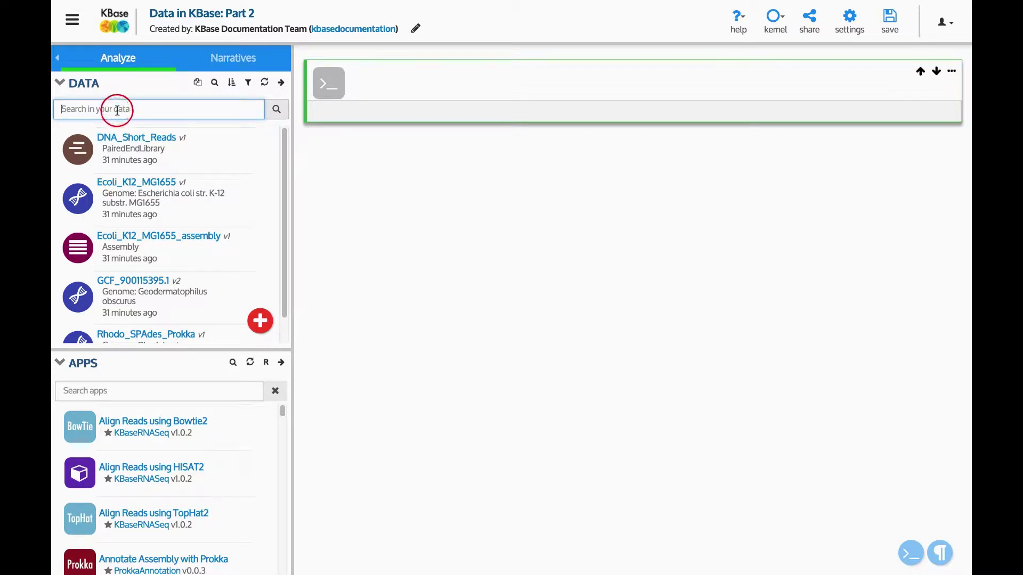
type("Ecoli")
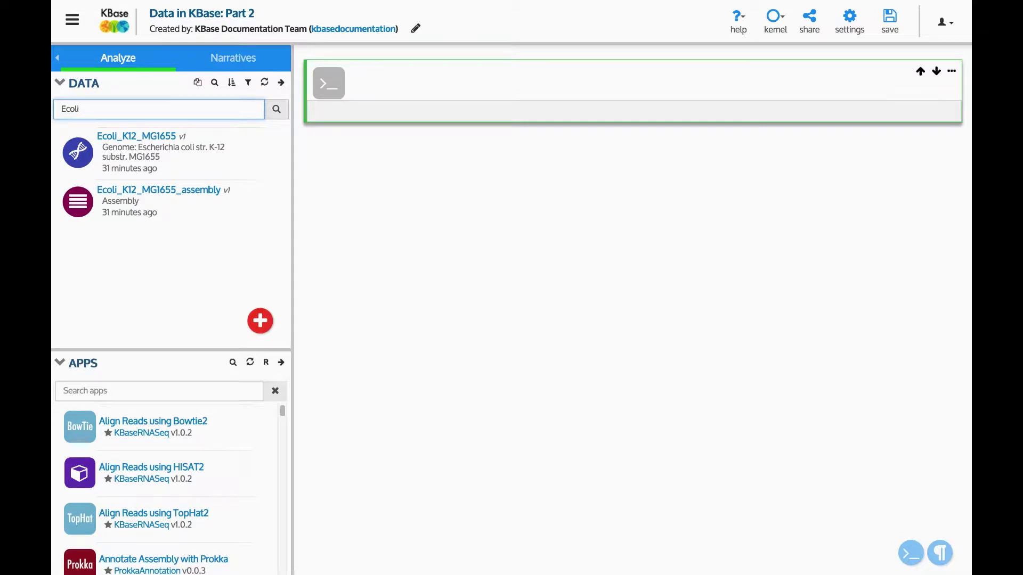
key("BackSpace")
key("BackSpace")
key("BackSpace")
key("BackSpace")
key("BackSpace")
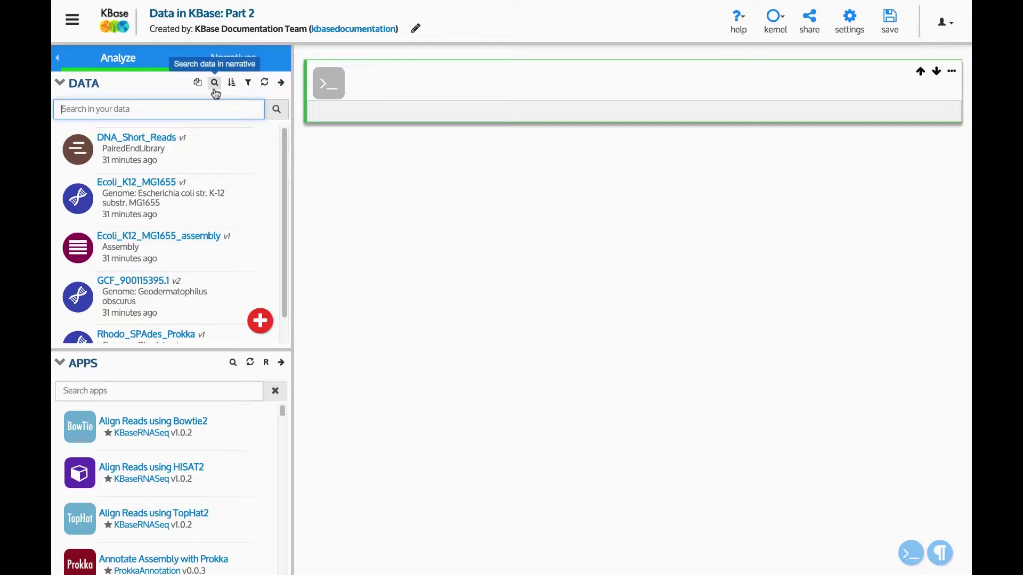
Sort the data list by date, name and type, then reverse and restore the order
left_click(231, 86)
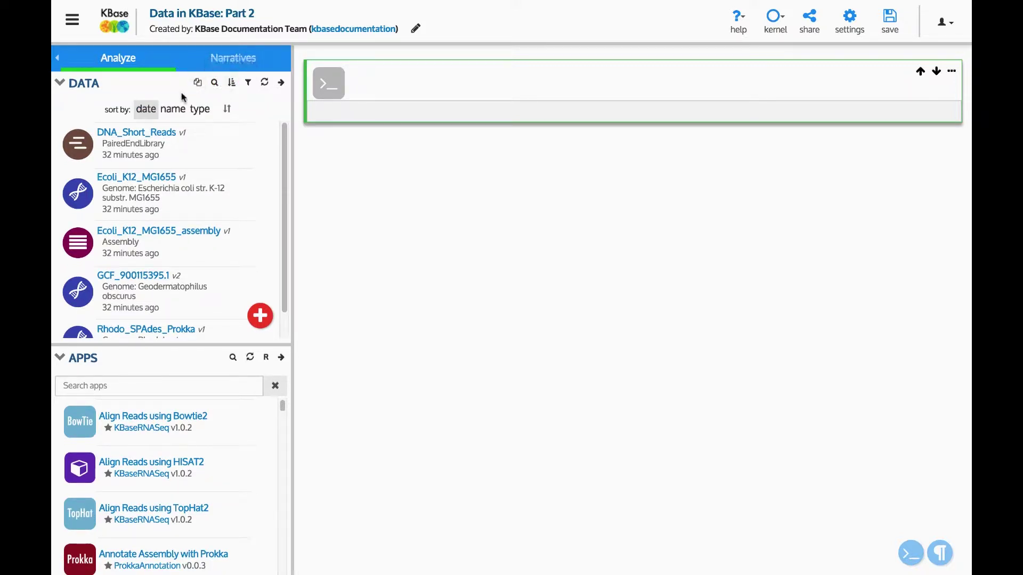
left_click(147, 110)
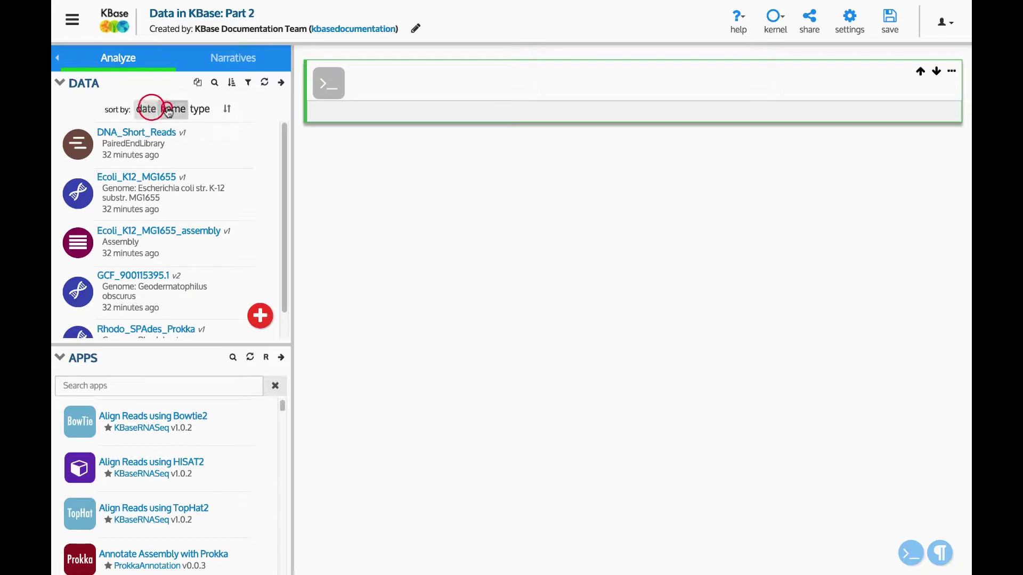
left_click(168, 109)
left_click(211, 110)
left_click(226, 109)
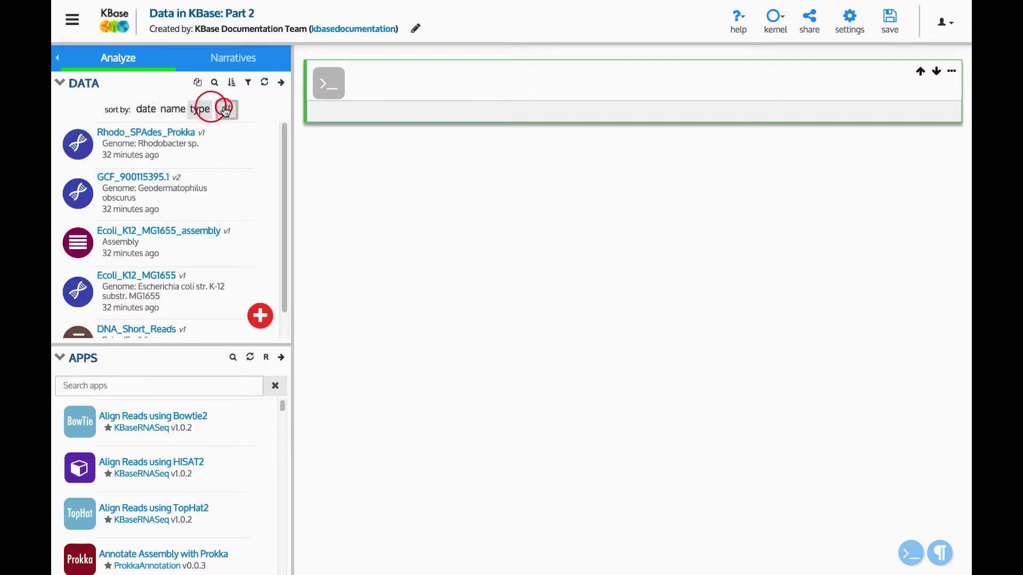
left_click(226, 109)
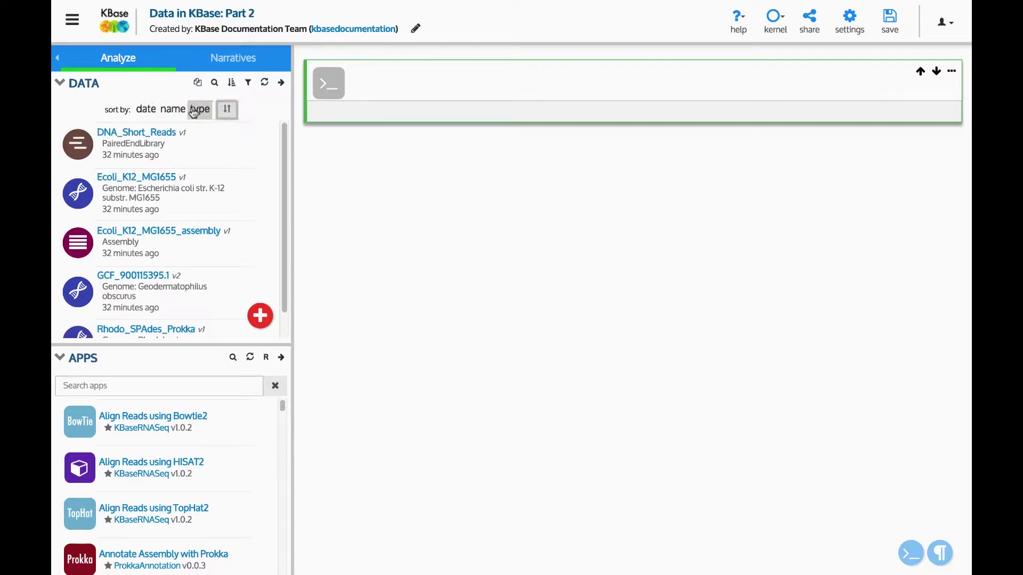
Open the data type filter and its type list, then hide it without filtering
left_click(245, 86)
left_click(195, 106)
left_click(196, 107)
left_click(247, 84)
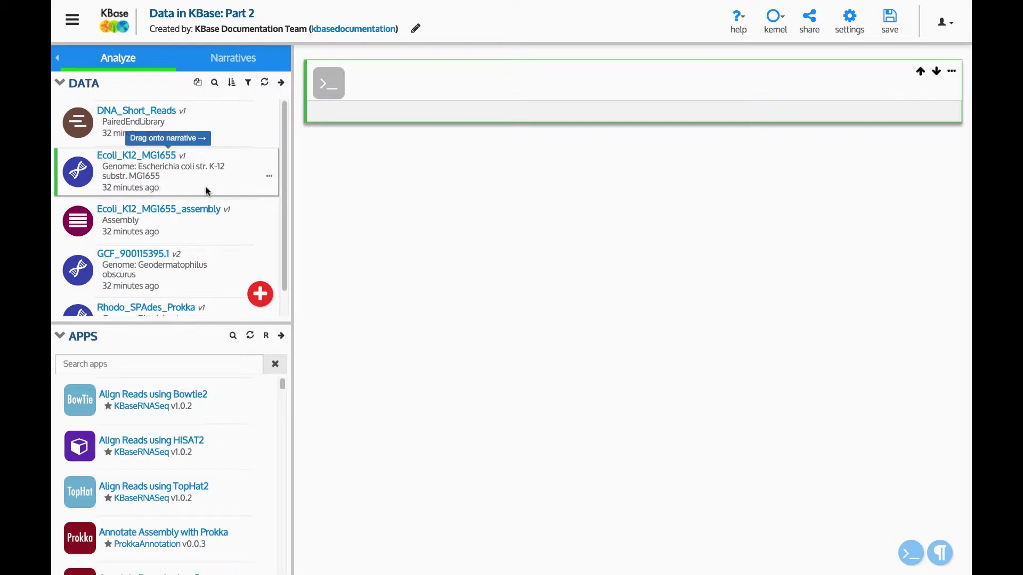
Expand the Ecoli_K12_MG1655 entry's details and cancel the genome export it offers
left_click(268, 177)
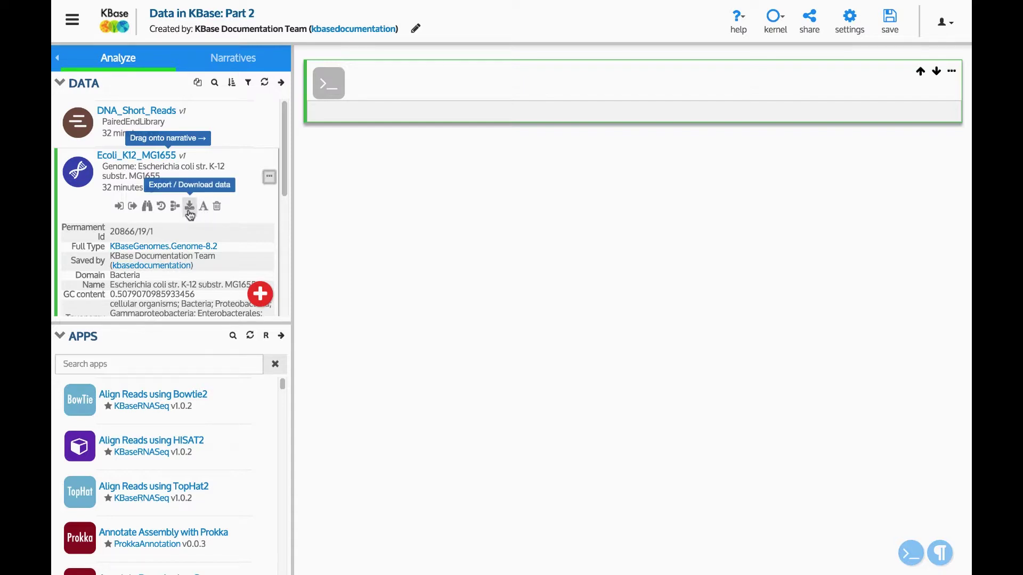
left_click(190, 208)
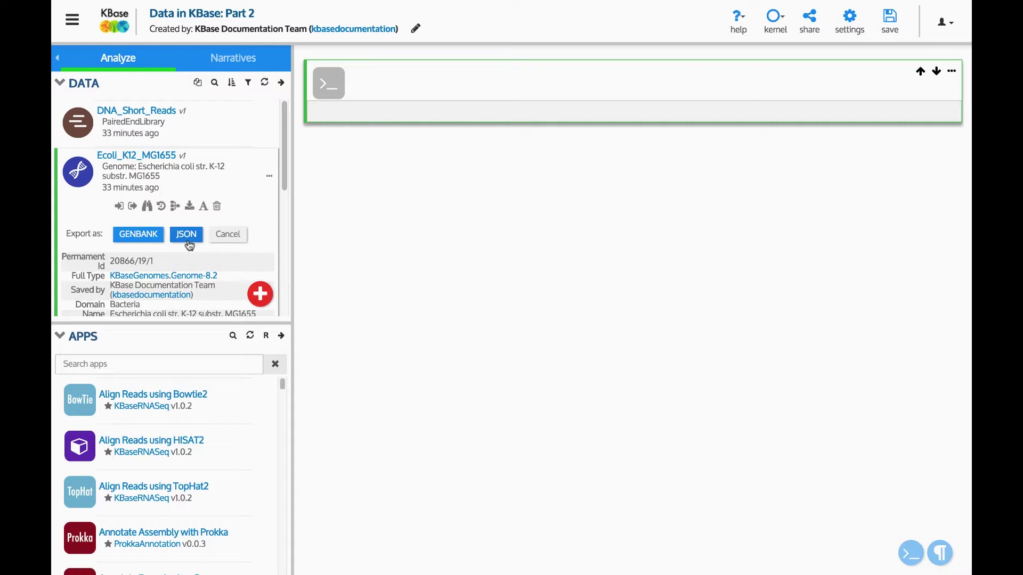
left_click(226, 235)
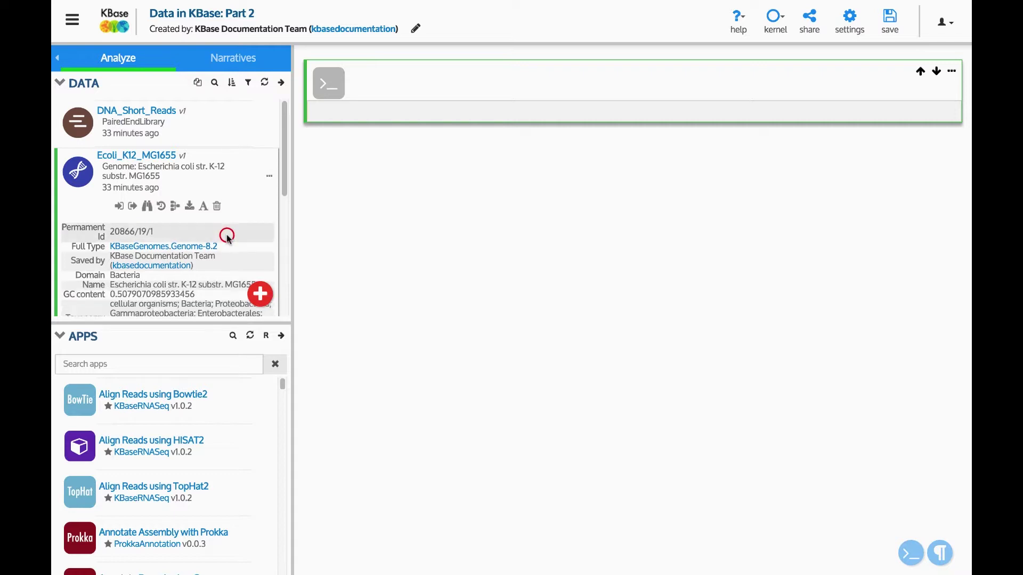
left_click(175, 212)
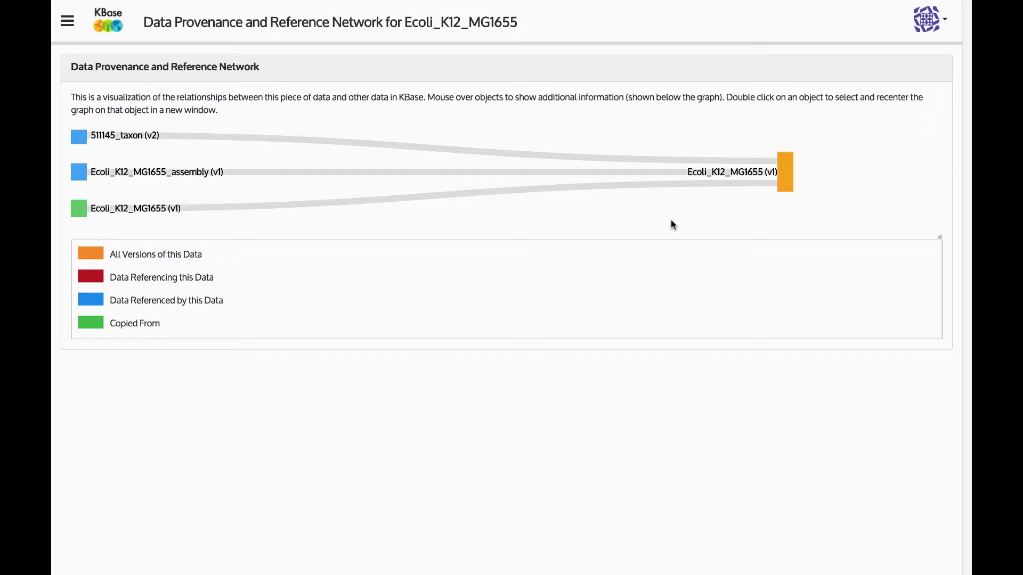
key("ctrl+w")
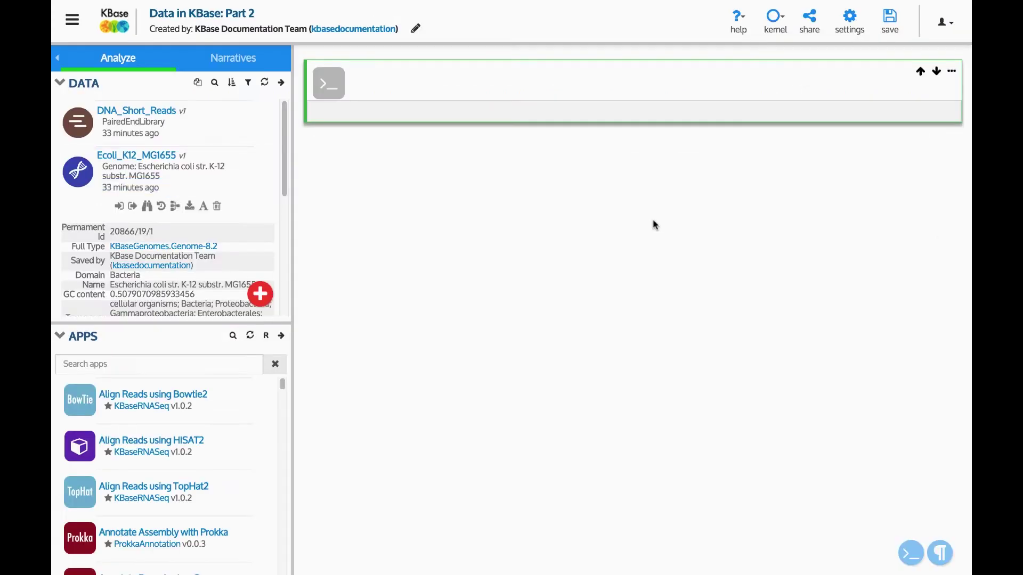
left_click(150, 212)
scroll(152, 214, "down", 3)
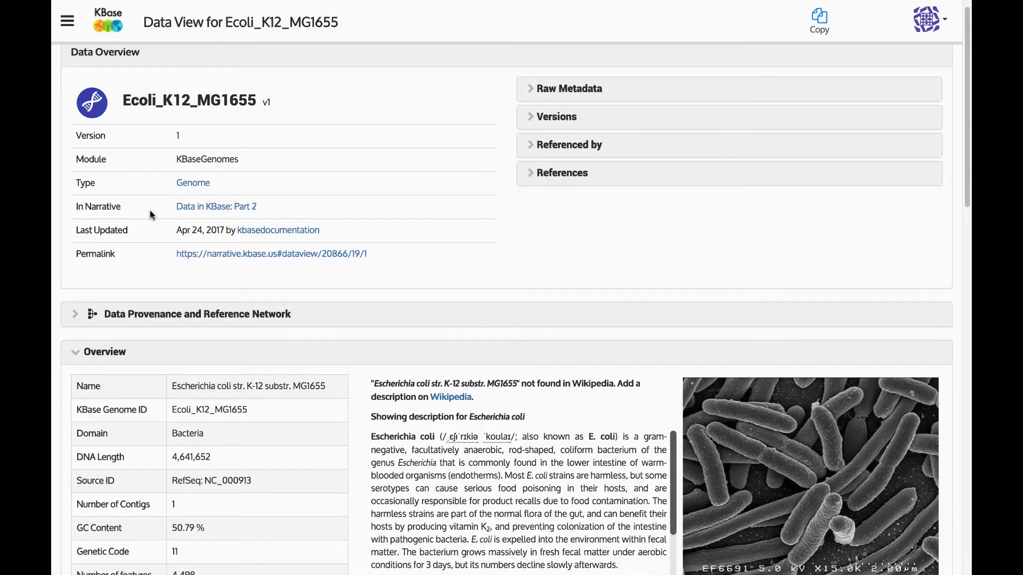
scroll(152, 215, "down", 3)
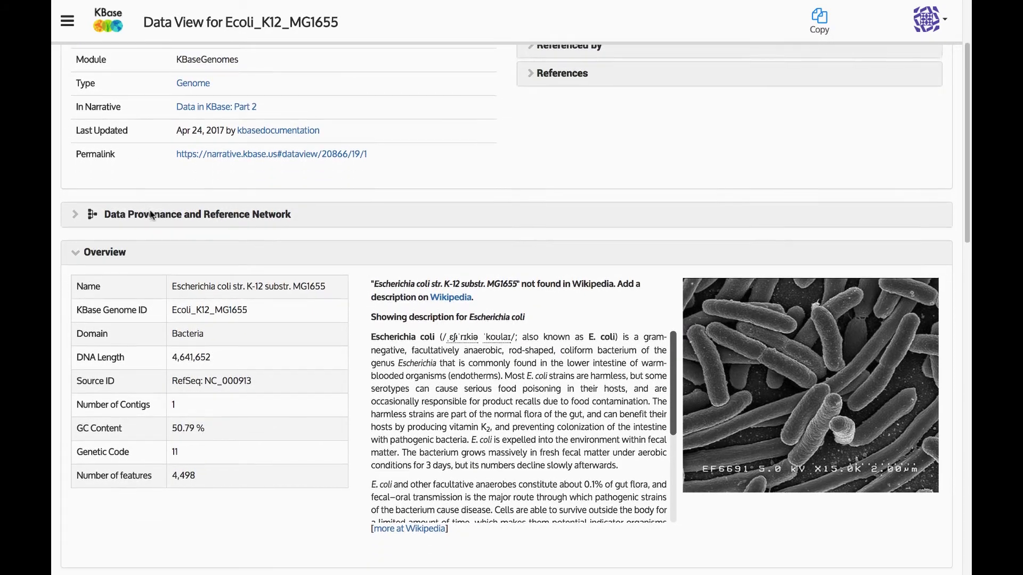
scroll(151, 215, "down", 3)
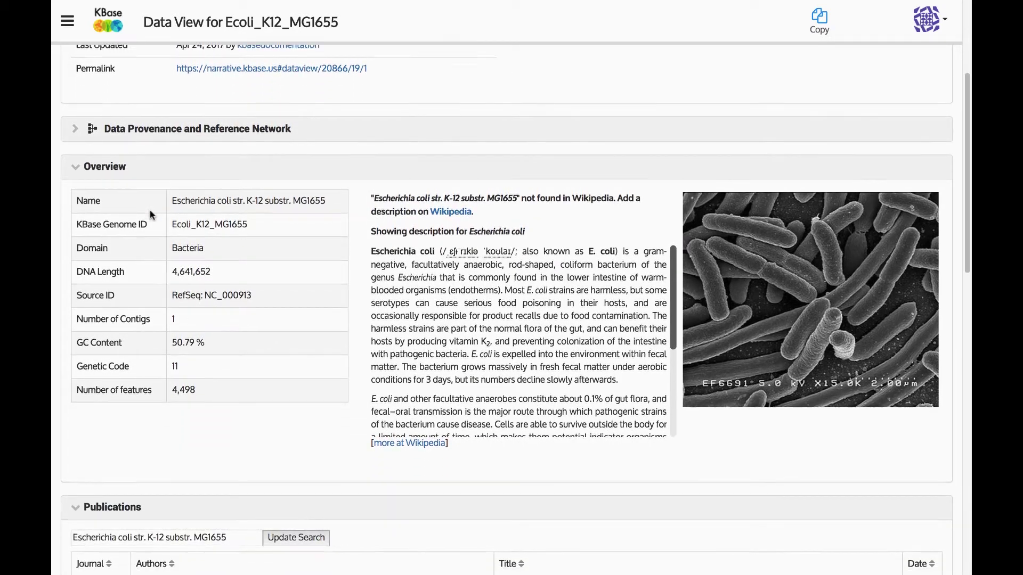
key("ctrl+w")
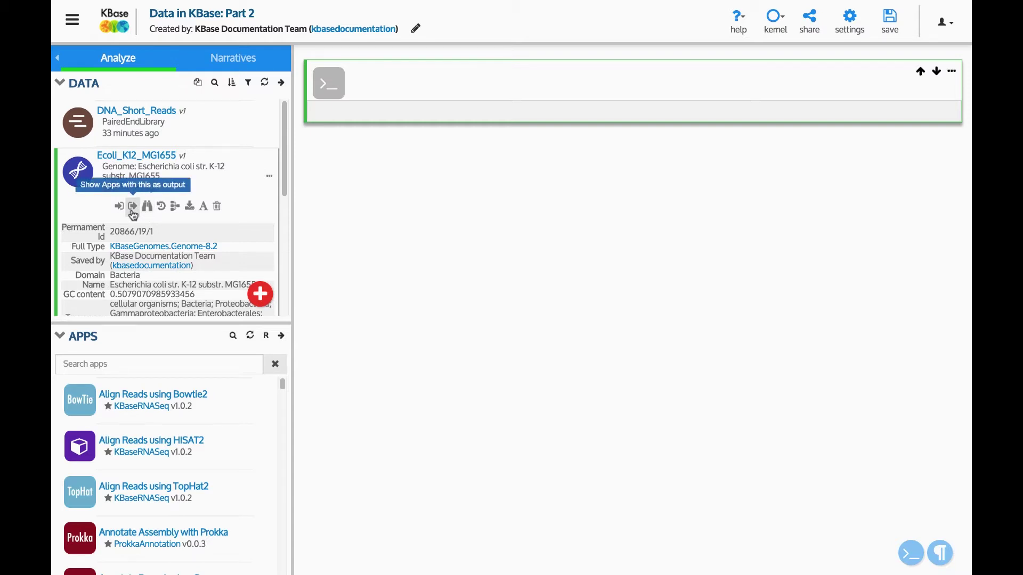
left_click(133, 211)
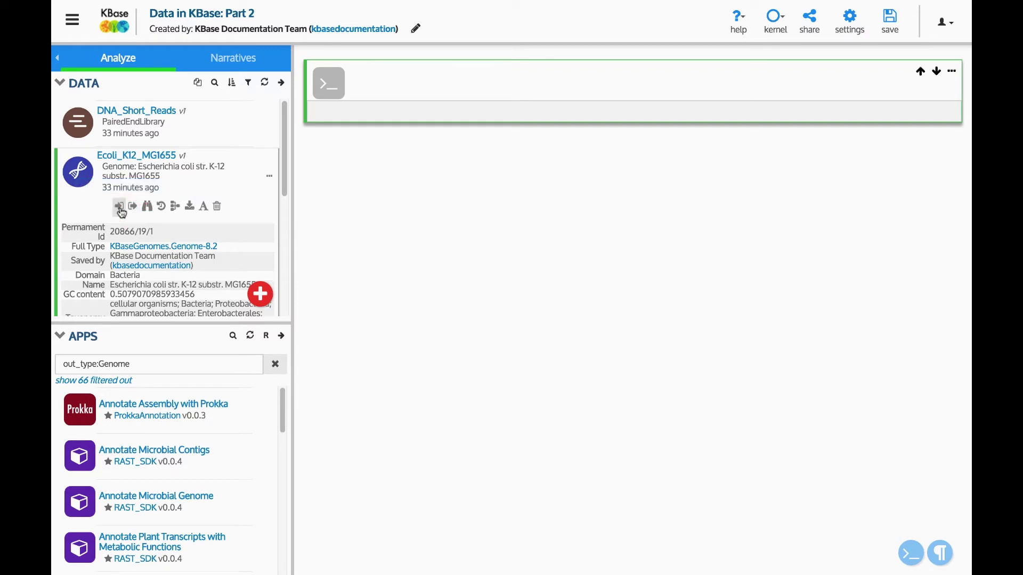
Filter apps to in_type:Genome, browse them, then add an Ecoli_K12_MG1655 viewer cell
left_click(121, 209)
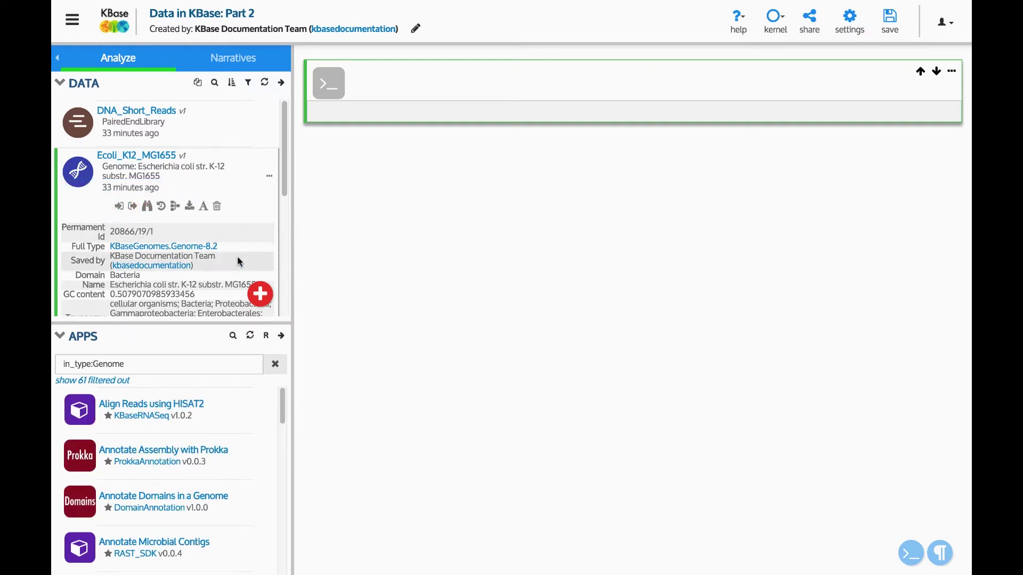
scroll(228, 289, "down", 3)
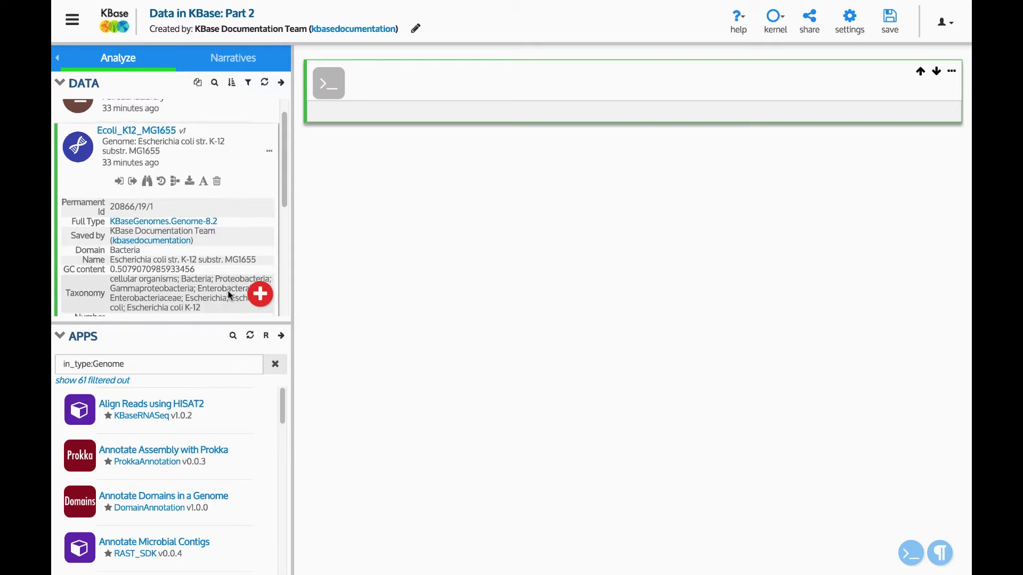
scroll(228, 292, "down", 3)
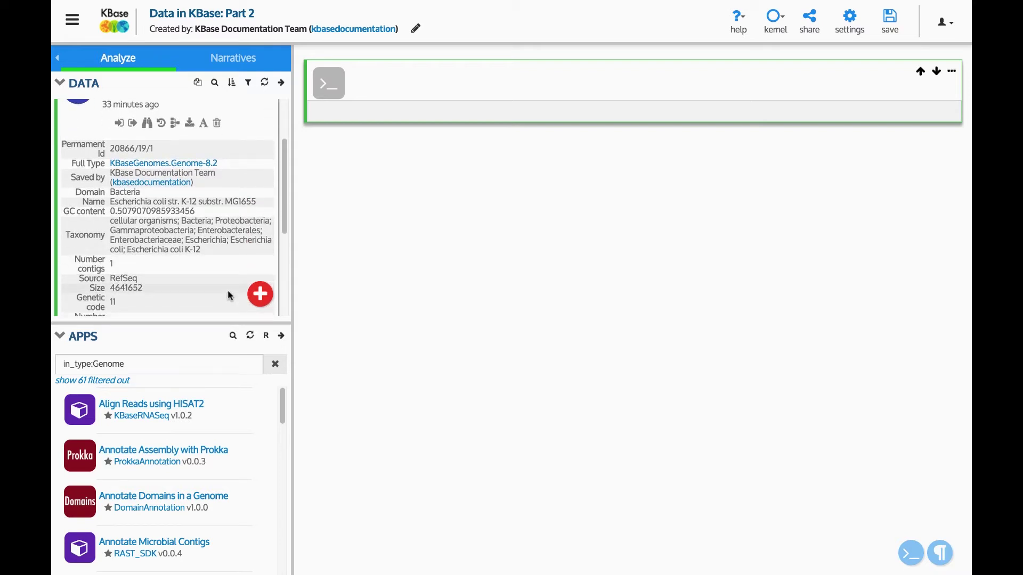
scroll(228, 294, "up", 4)
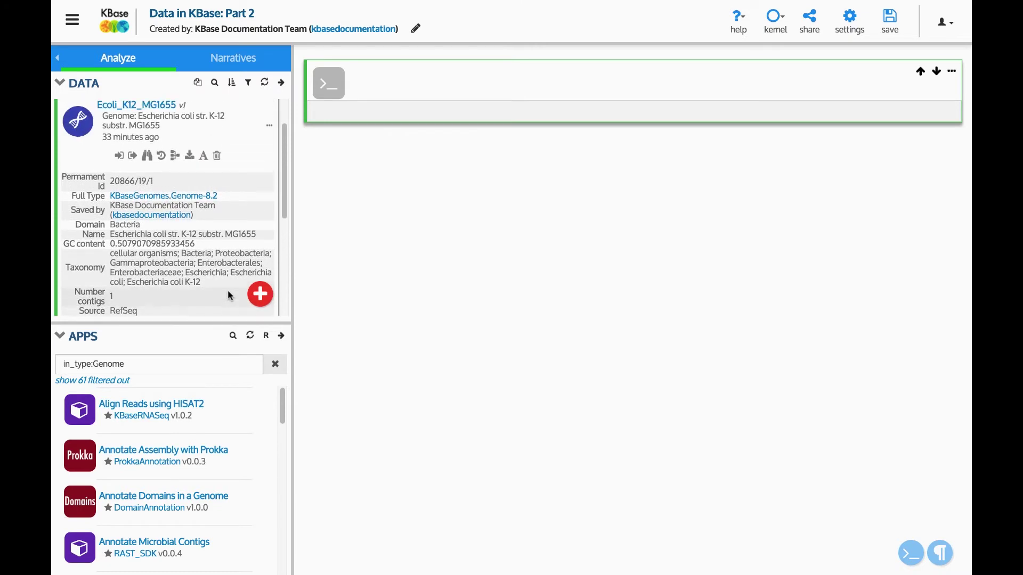
left_click(160, 106)
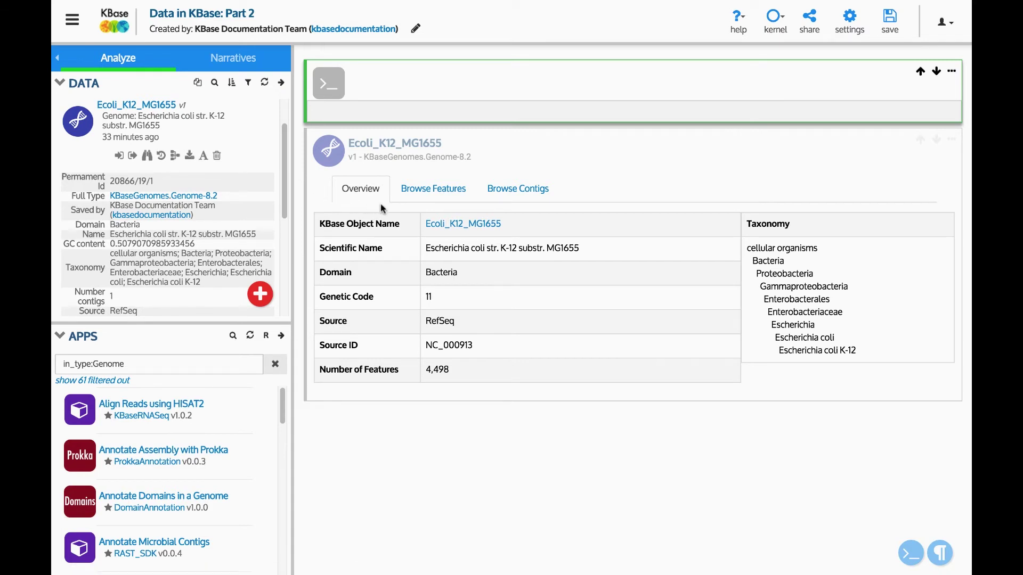
Show the Browse Features table, starting with b0001 thr operon leader peptide
left_click(433, 198)
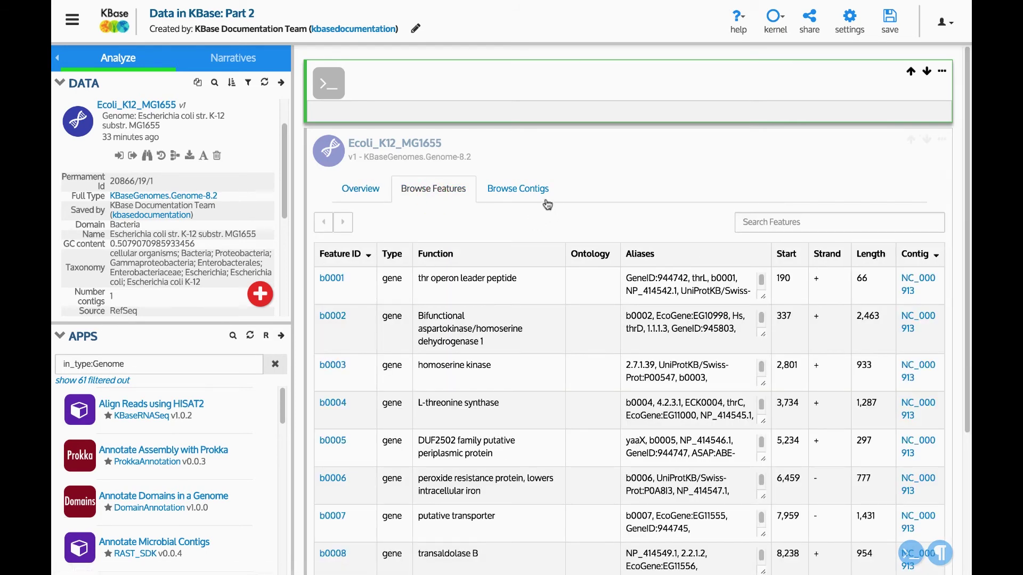
scroll(564, 232, "down", 1)
scroll(566, 240, "down", 1)
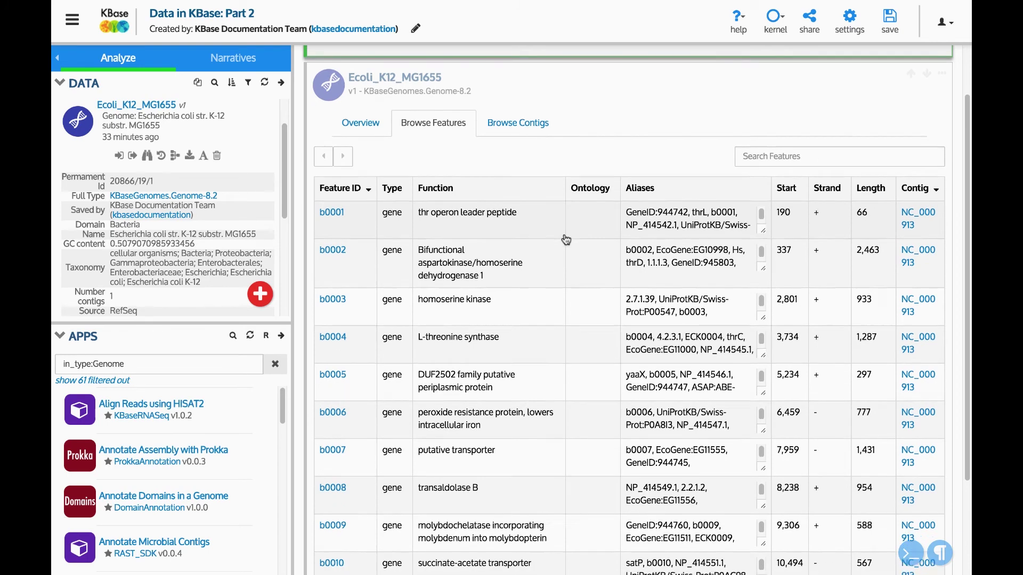